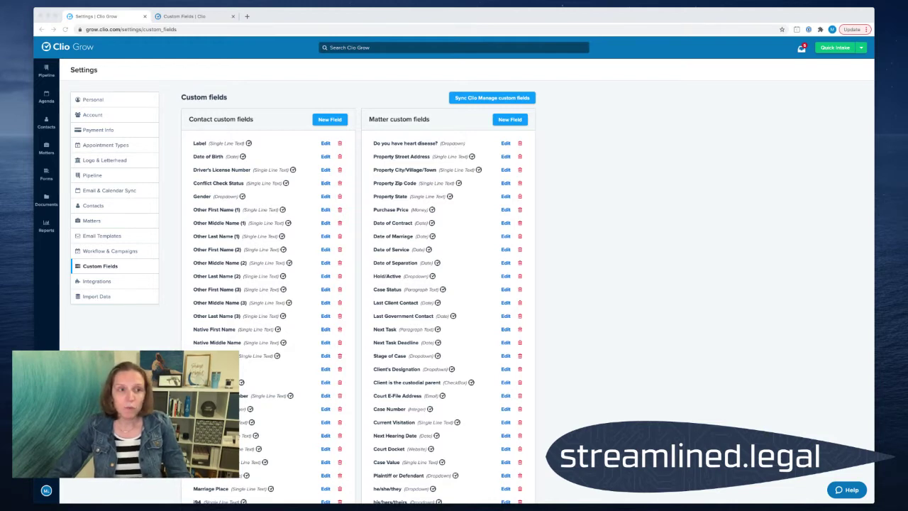
# Leave the Custom fields settings page for the Matter Pipeline intake board.
pyautogui.click(147, 57)
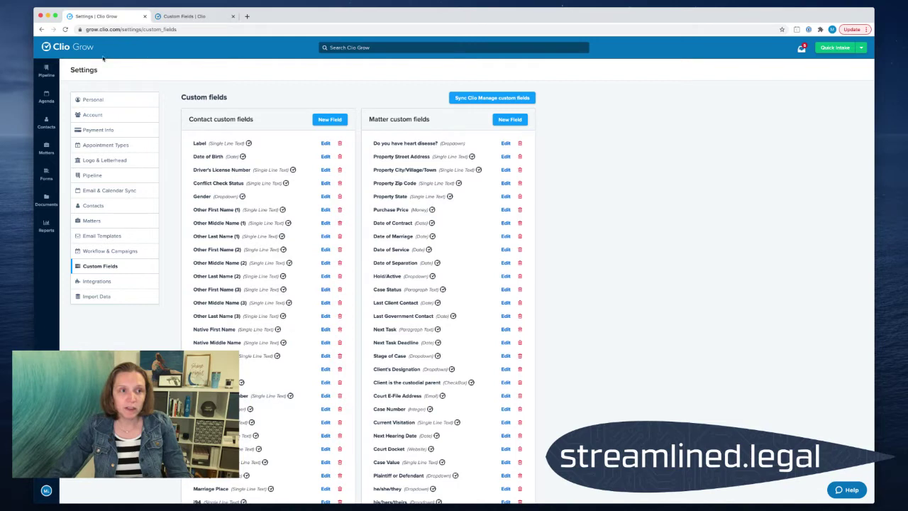
pyautogui.click(46, 71)
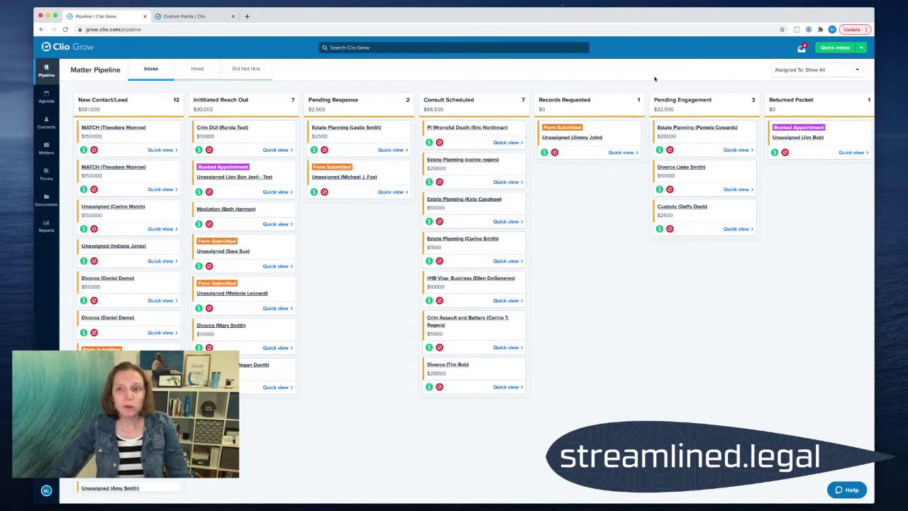
pyautogui.click(834, 48)
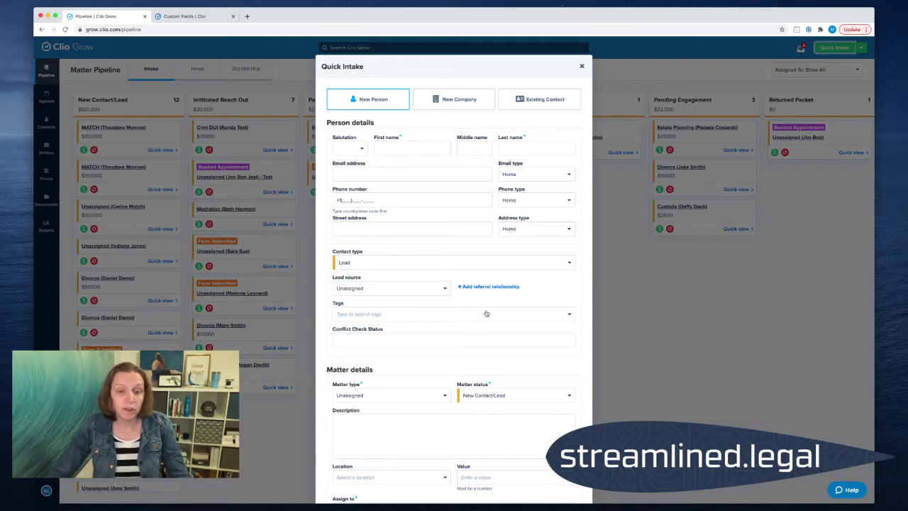
pyautogui.scroll(-1, 492, 327)
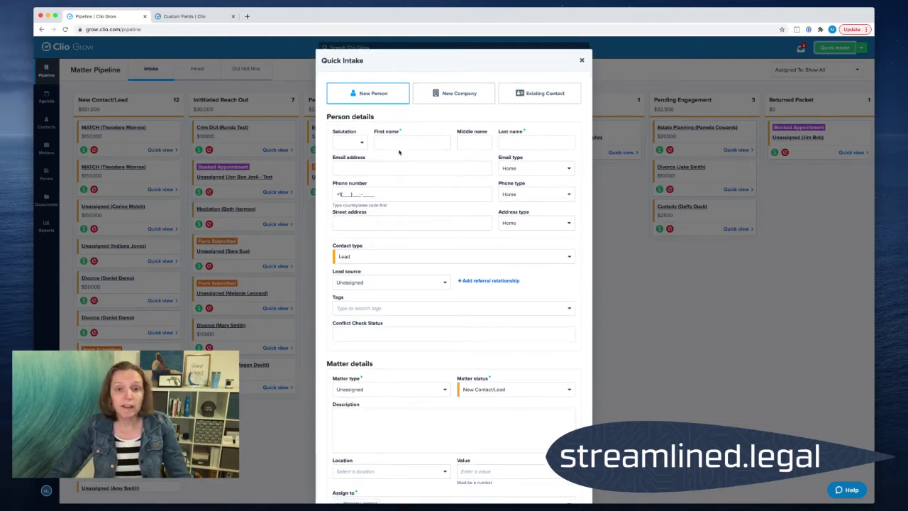
pyautogui.scroll(-2, 475, 271)
pyautogui.scroll(-5, 475, 270)
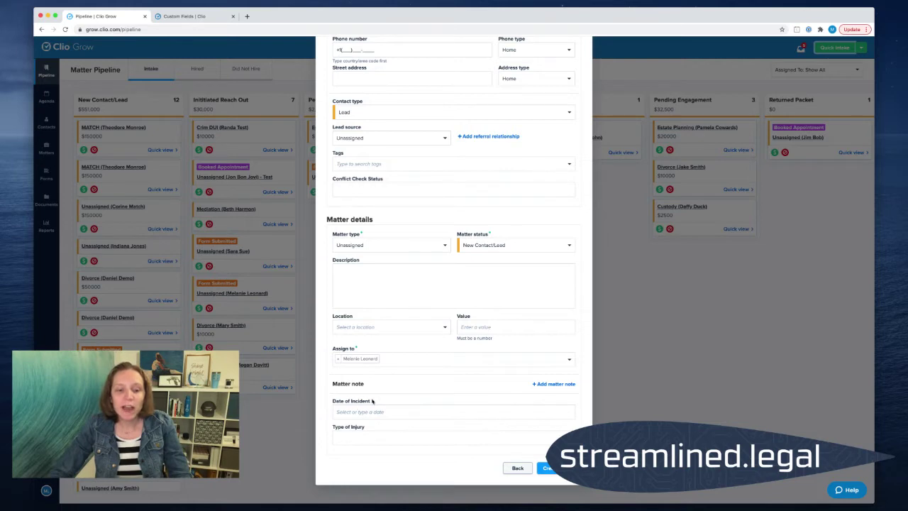
pyautogui.moveTo(371, 402); pyautogui.dragTo(331, 402)
pyautogui.moveTo(370, 428); pyautogui.dragTo(324, 428)
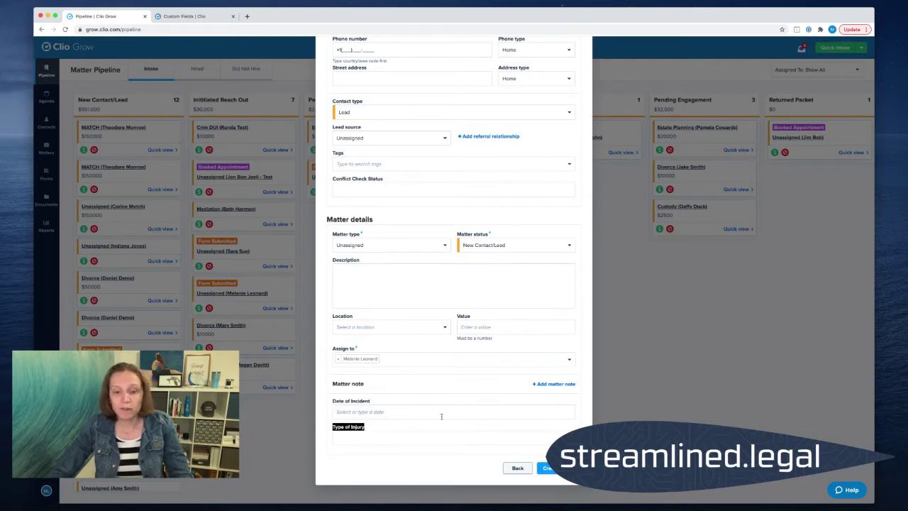
pyautogui.scroll(5, 535, 362)
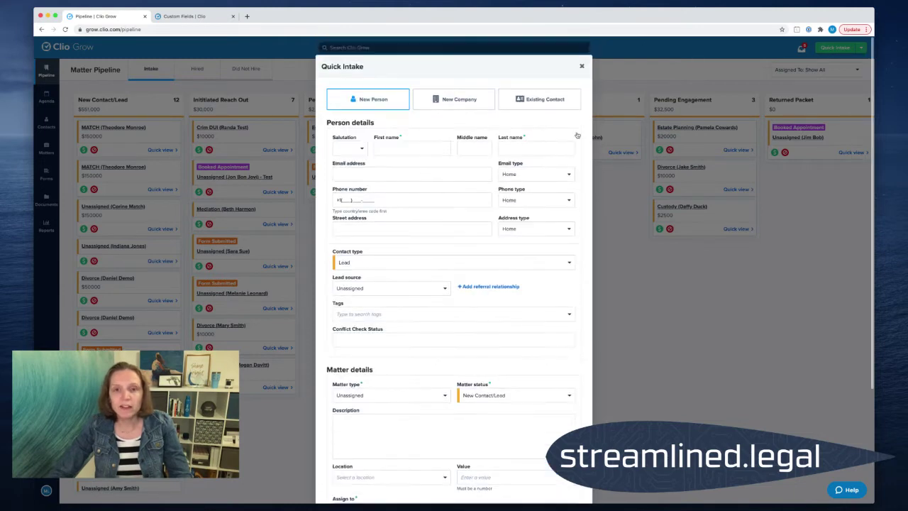
pyautogui.click(581, 67)
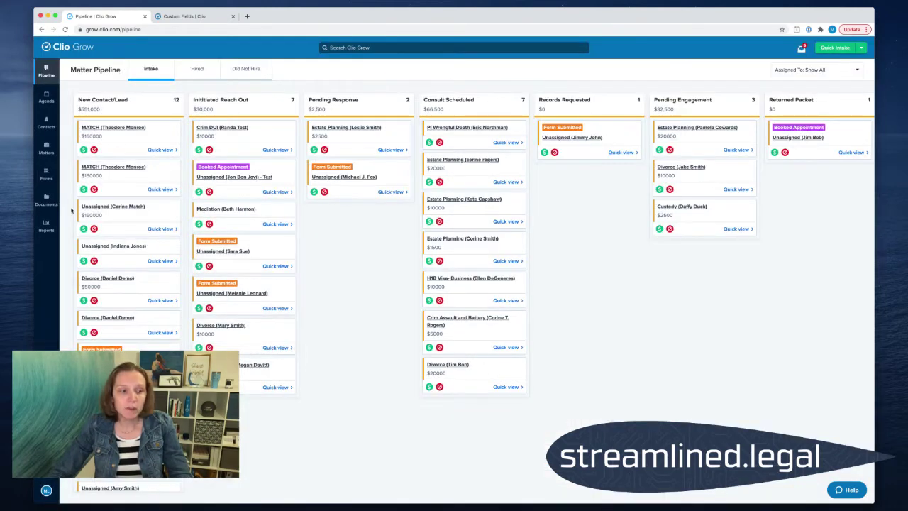
# Open Custom Fields under account Settings, then switch to the Clio Manage custom fields page.
pyautogui.click(46, 490)
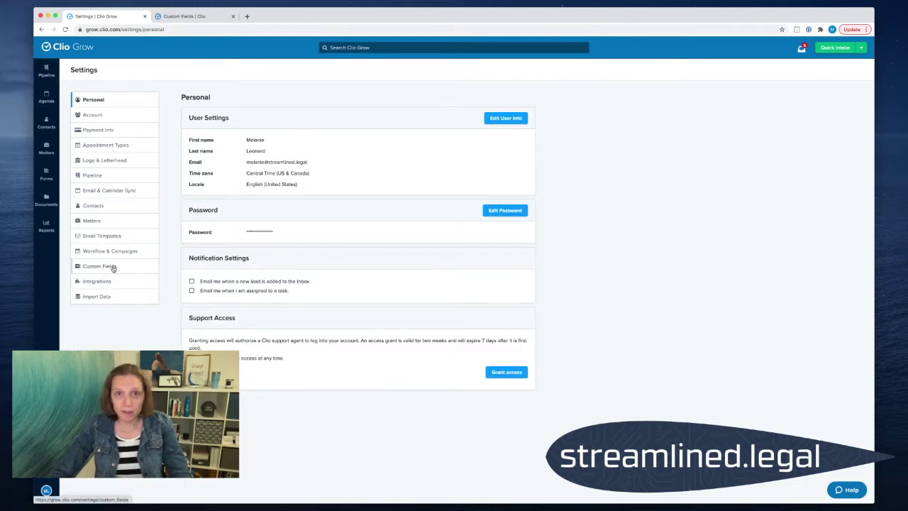
pyautogui.click(112, 268)
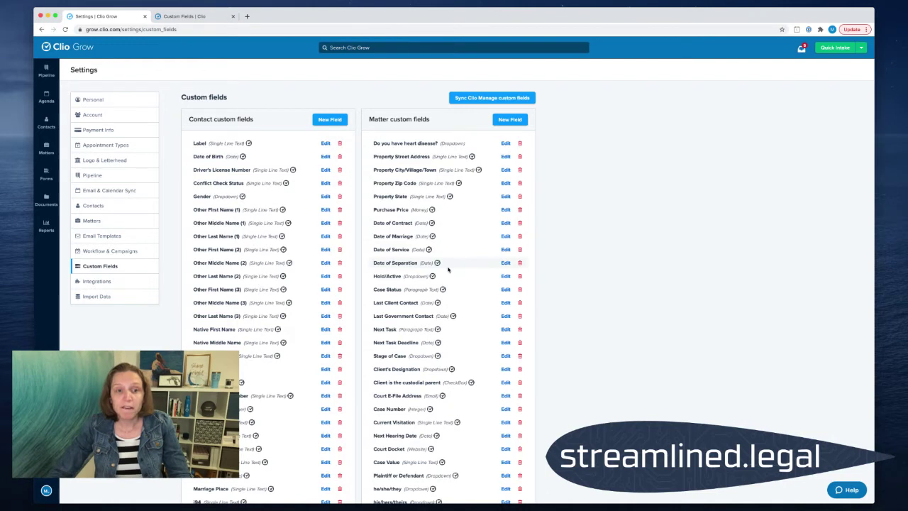
pyautogui.scroll(-2, 448, 268)
pyautogui.scroll(2, 448, 268)
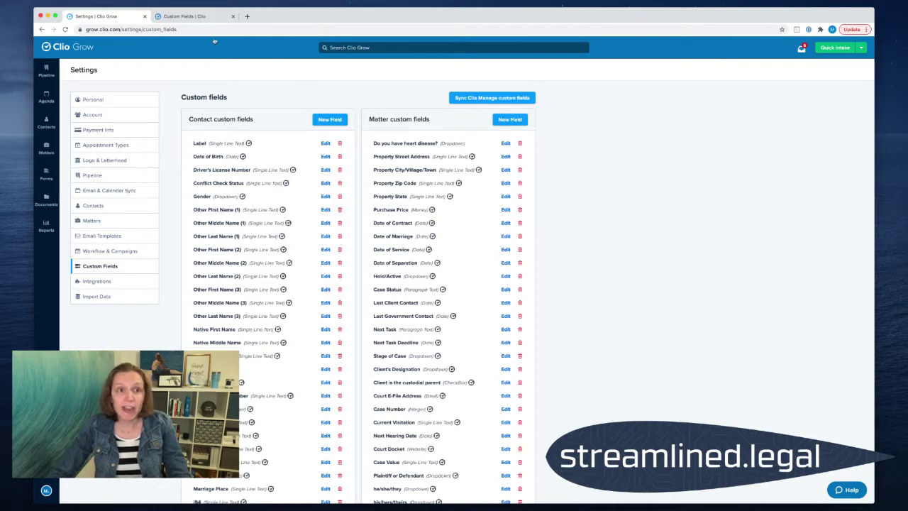
pyautogui.click(205, 17)
pyautogui.scroll(4, 305, 225)
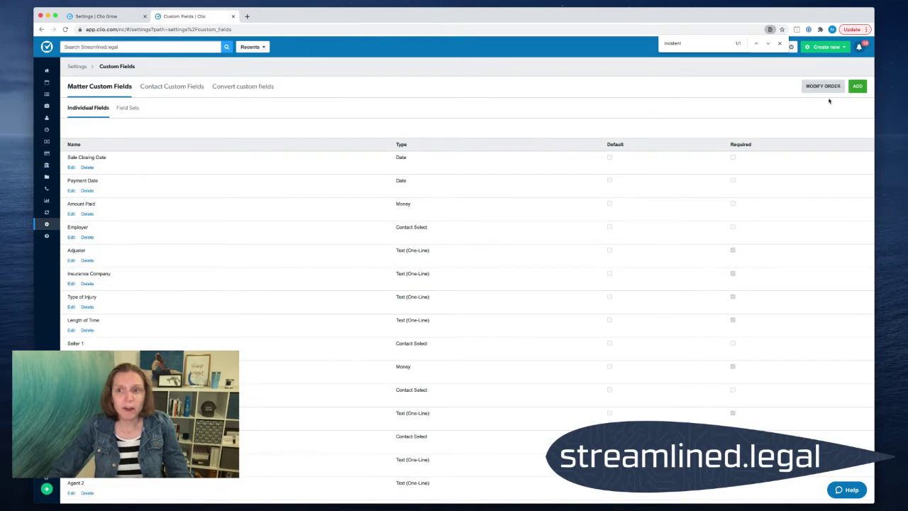
pyautogui.click(856, 88)
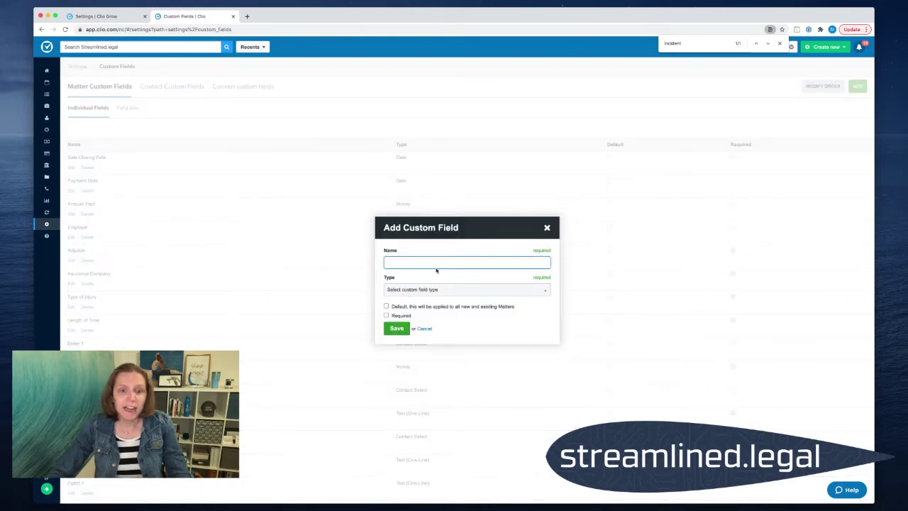
pyautogui.click(547, 228)
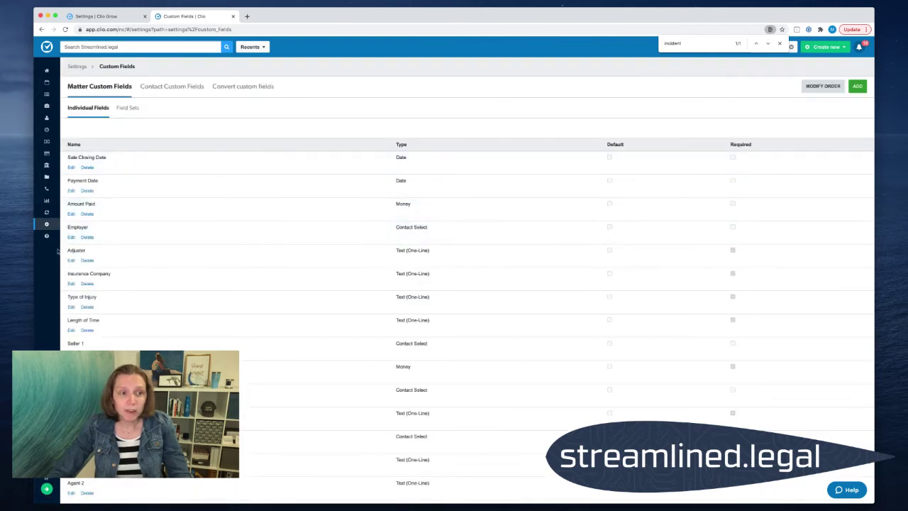
pyautogui.click(98, 15)
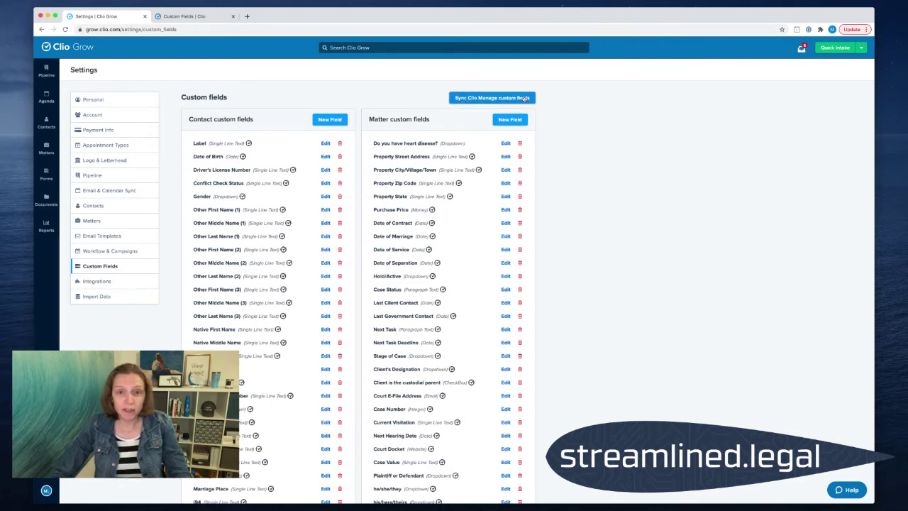
# Turn on 'Add to all new matters' for the Insurance Company matter field and save.
pyautogui.scroll(-1, 567, 214)
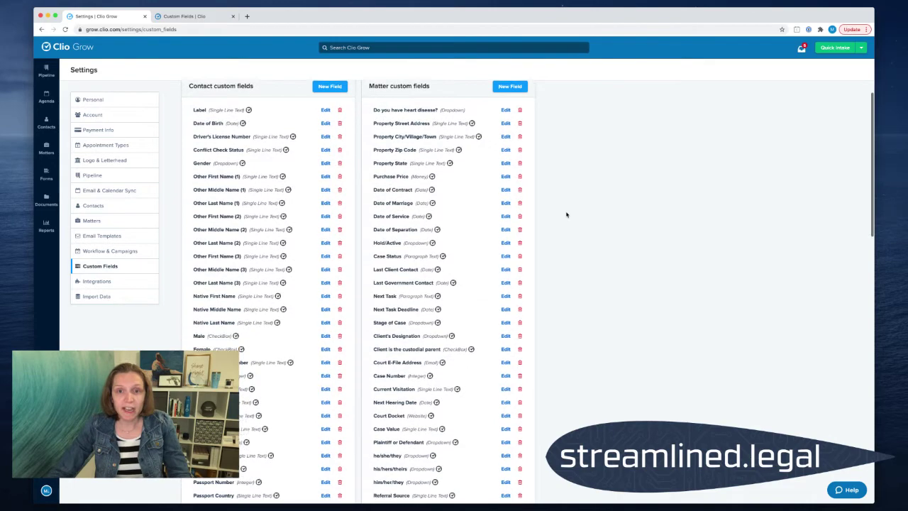
pyautogui.scroll(-10, 453, 347)
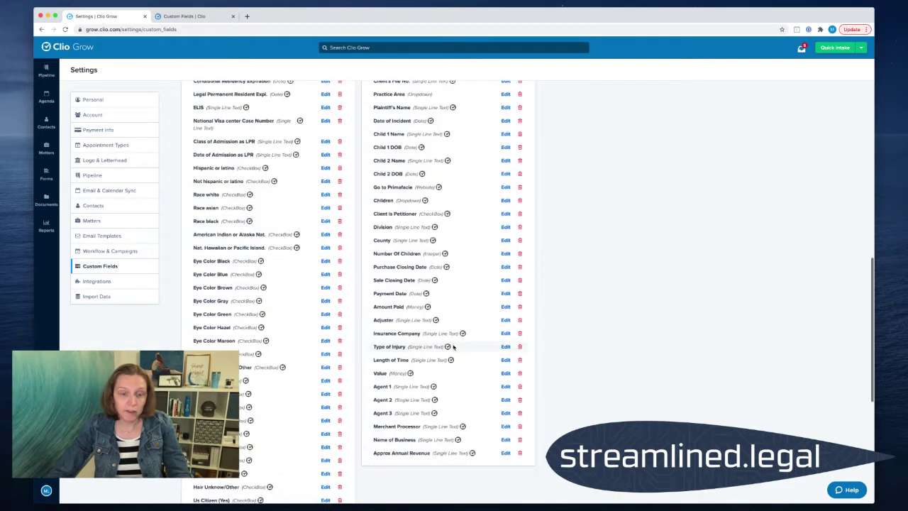
pyautogui.scroll(-8, 453, 346)
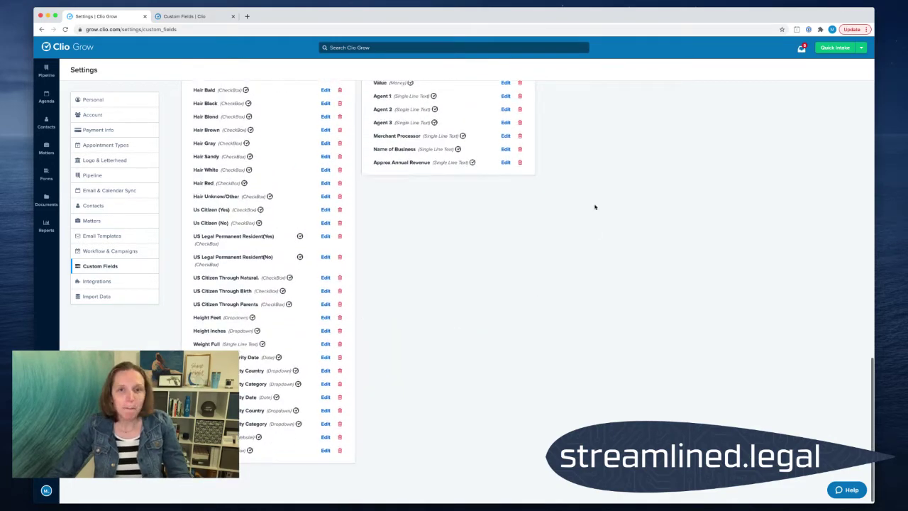
pyautogui.scroll(8, 595, 207)
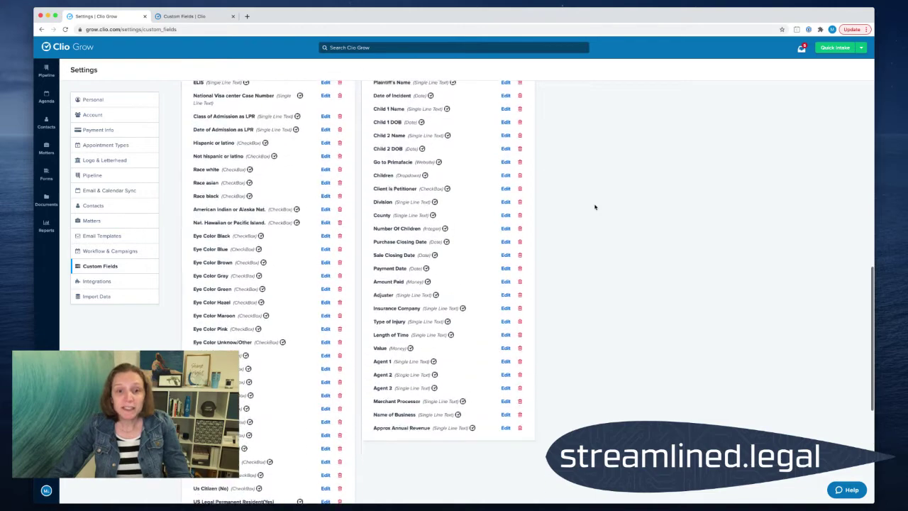
pyautogui.scroll(12, 595, 207)
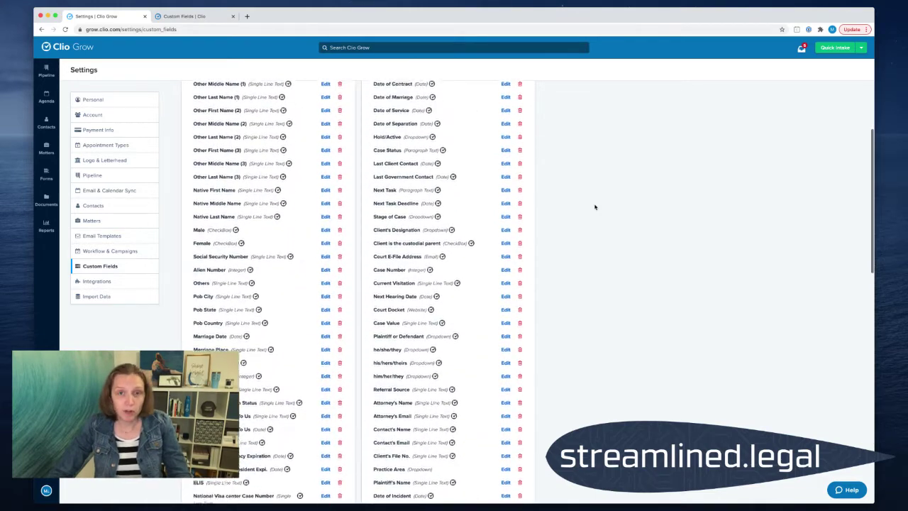
pyautogui.scroll(4, 595, 207)
pyautogui.scroll(-7, 594, 206)
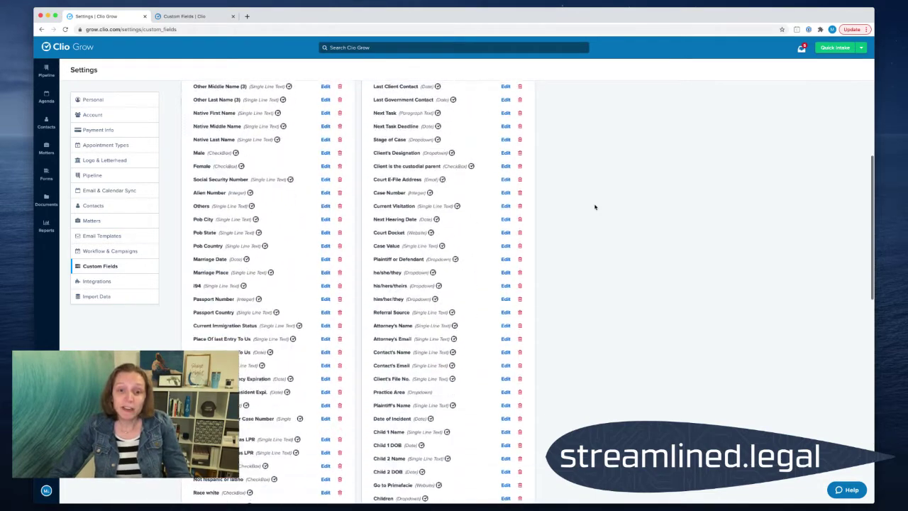
pyautogui.scroll(-6, 595, 207)
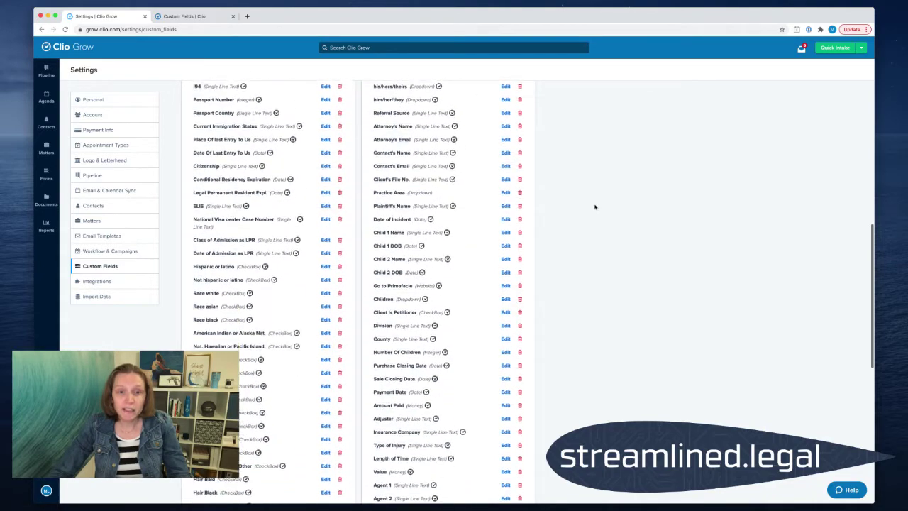
pyautogui.scroll(-1, 595, 206)
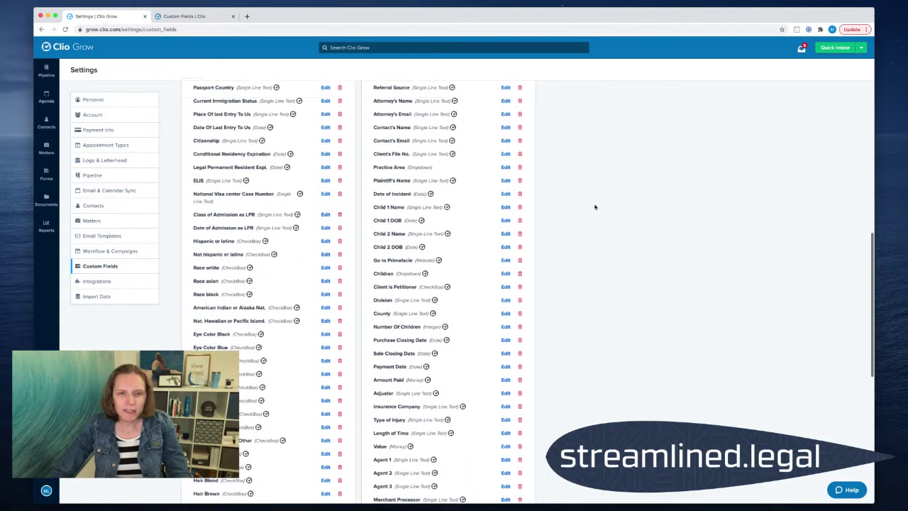
pyautogui.scroll(-2, 595, 207)
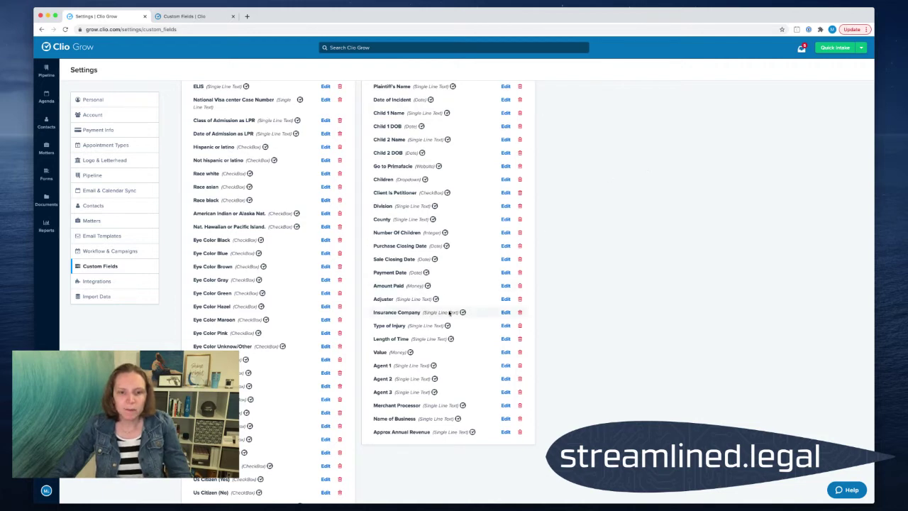
pyautogui.click(506, 313)
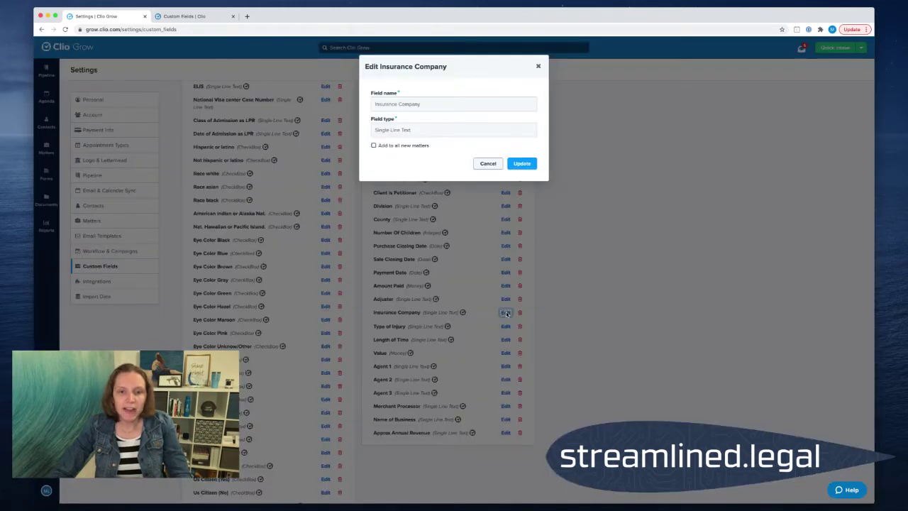
pyautogui.click(373, 147)
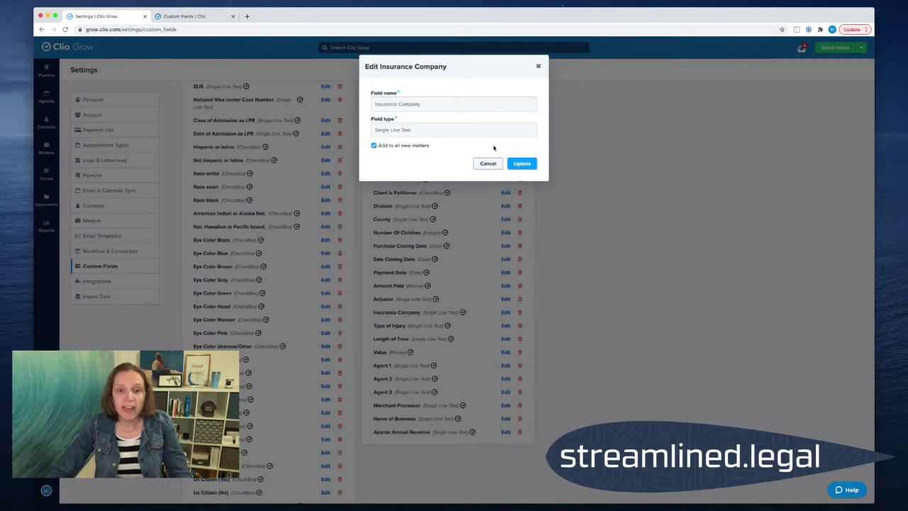
pyautogui.click(521, 164)
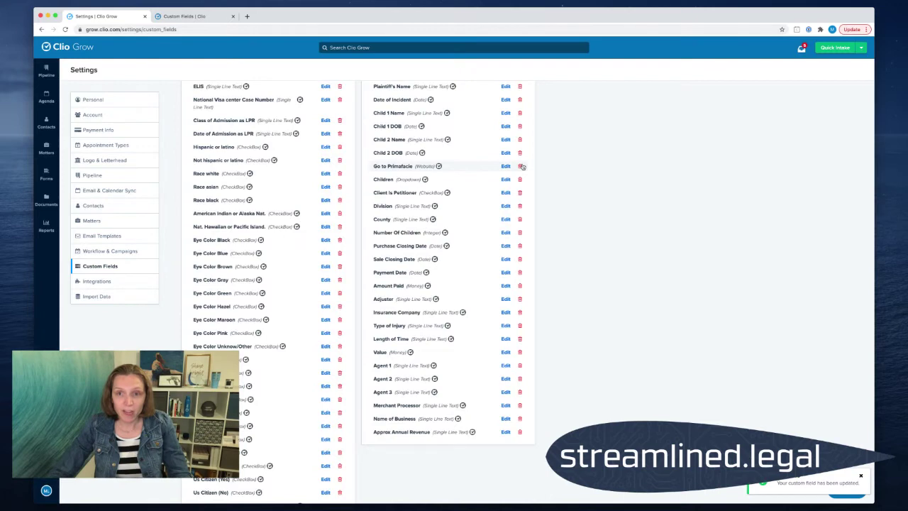
pyautogui.click(835, 50)
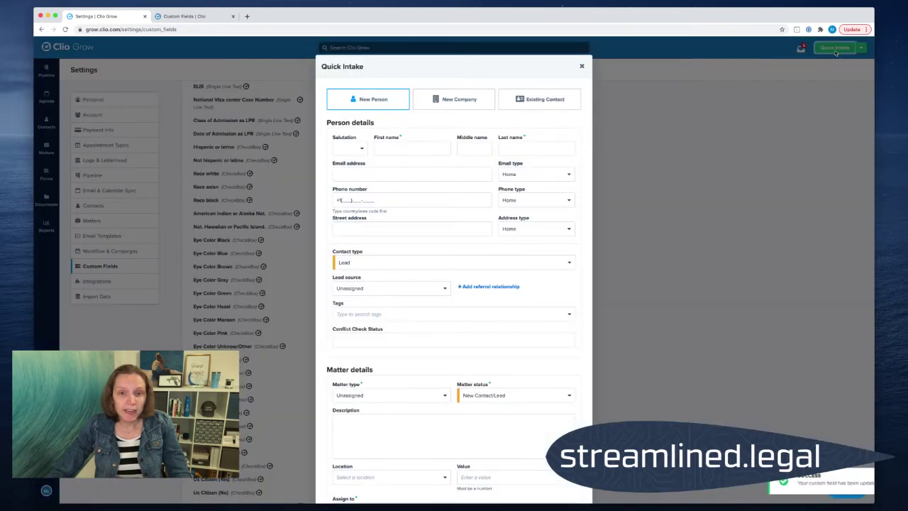
pyautogui.scroll(-5, 508, 273)
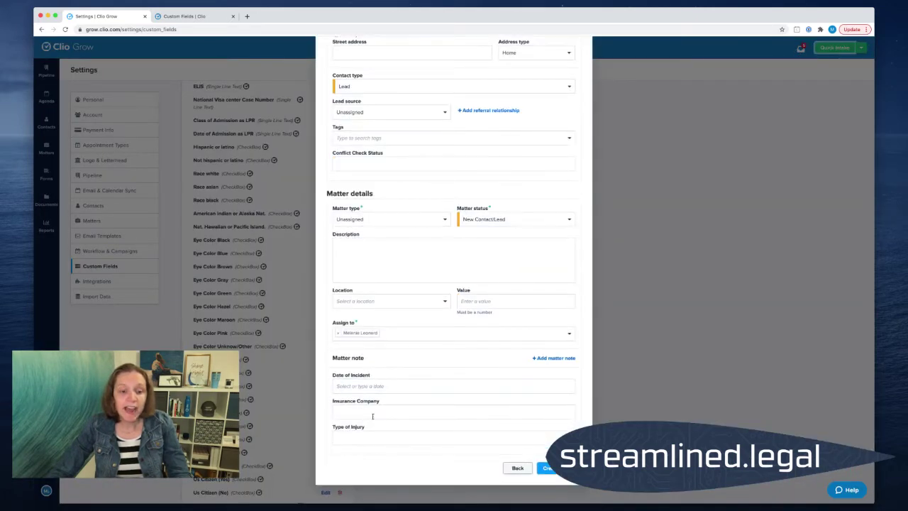
pyautogui.click(339, 406)
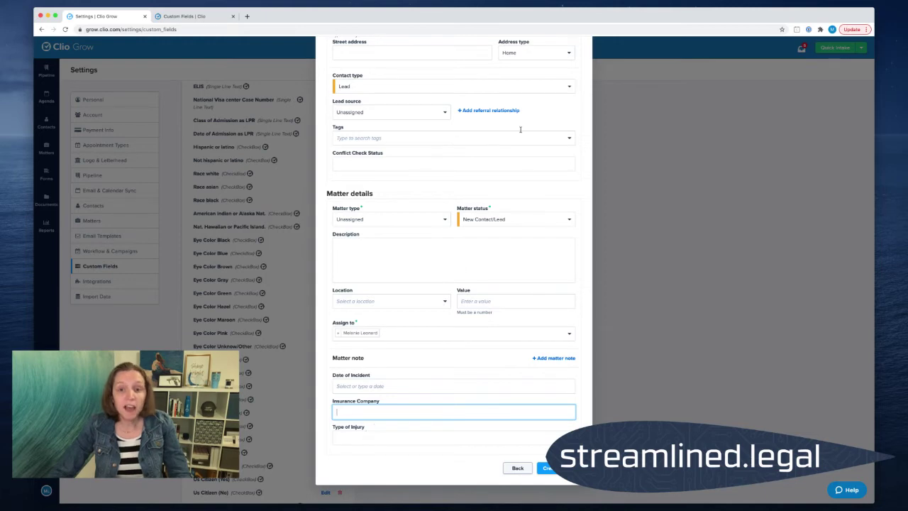
pyautogui.scroll(5, 535, 326)
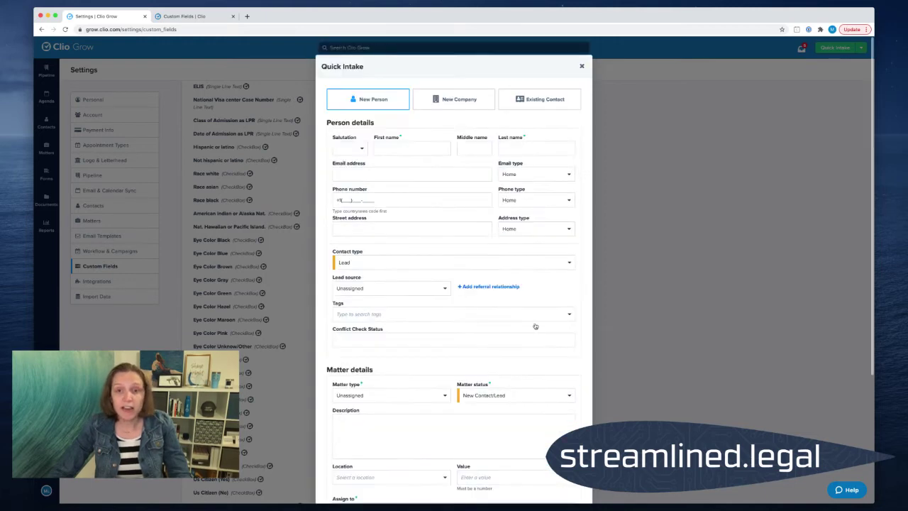
pyautogui.click(581, 66)
pyautogui.scroll(5, 553, 153)
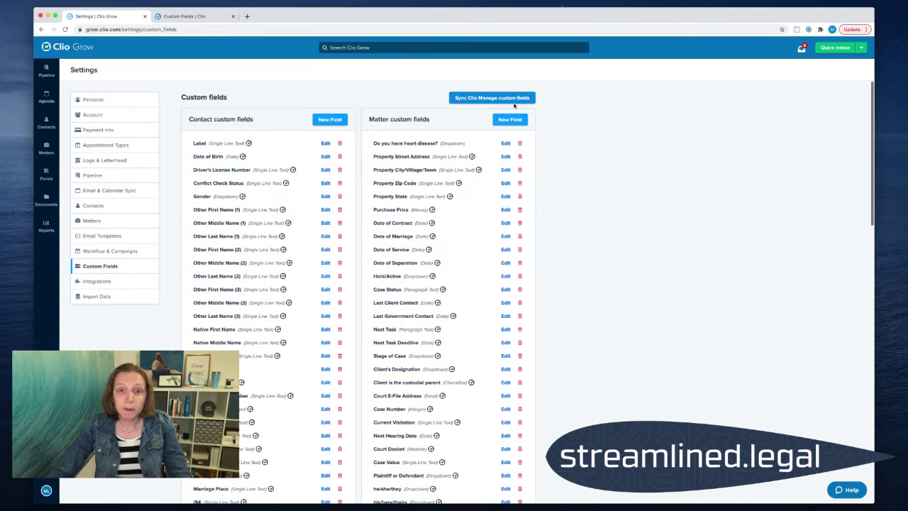
# Open the Type of Injury field's settings, then back out without changes.
pyautogui.scroll(-15, 574, 237)
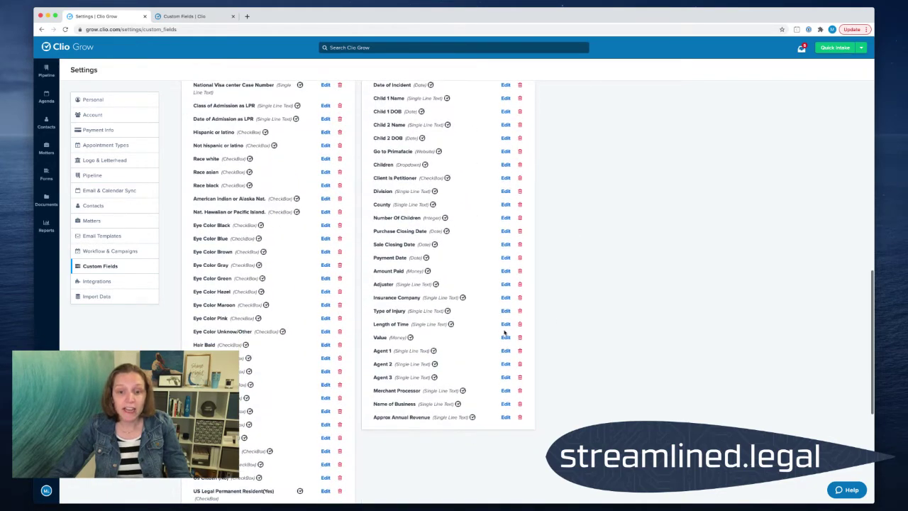
pyautogui.click(505, 310)
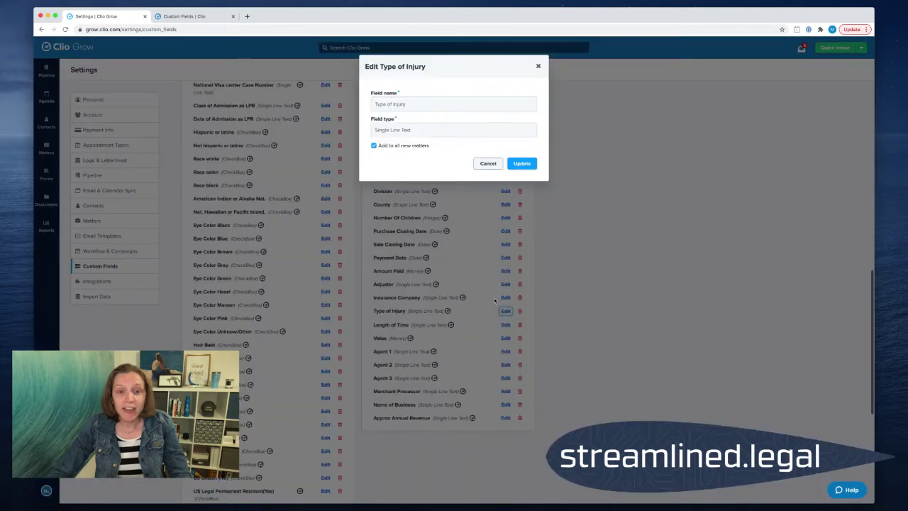
pyautogui.click(486, 163)
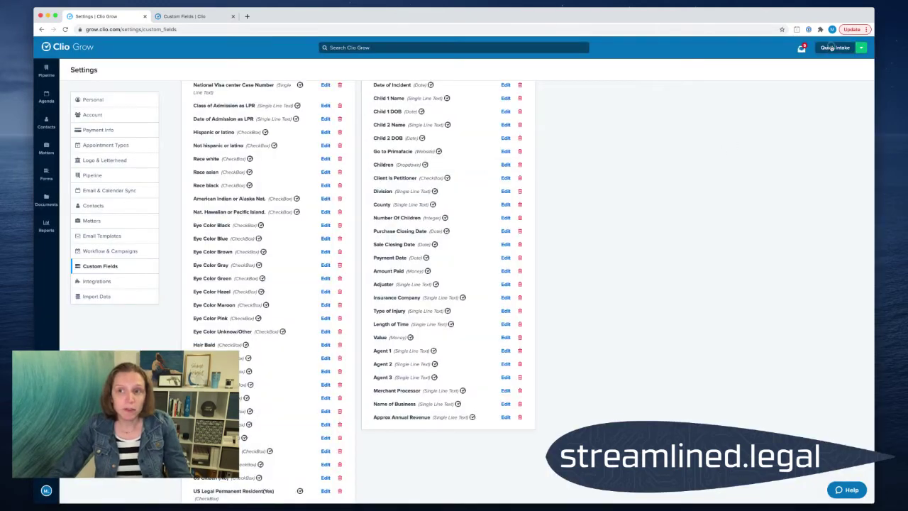
# Check the Date of Incident and Type of Injury labels in Quick Intake, then close the form.
pyautogui.click(831, 47)
pyautogui.scroll(-5, 484, 353)
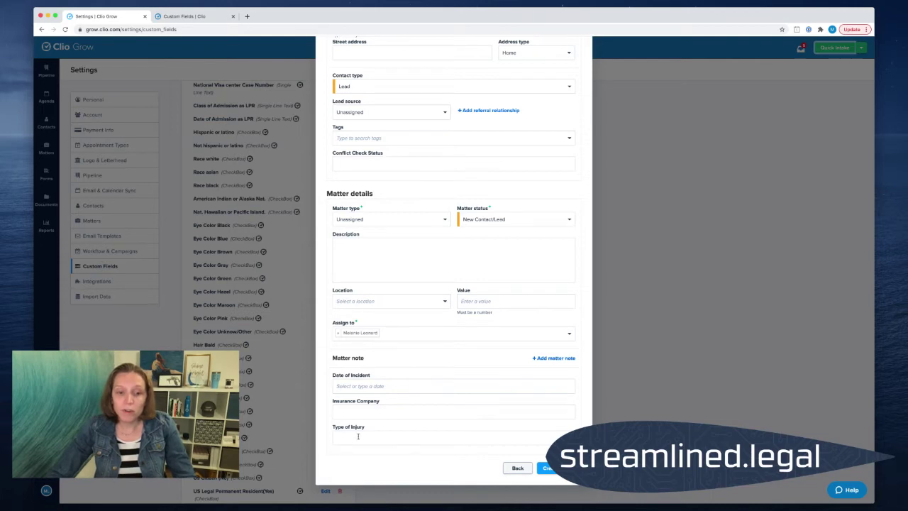
pyautogui.moveTo(369, 429); pyautogui.dragTo(330, 372)
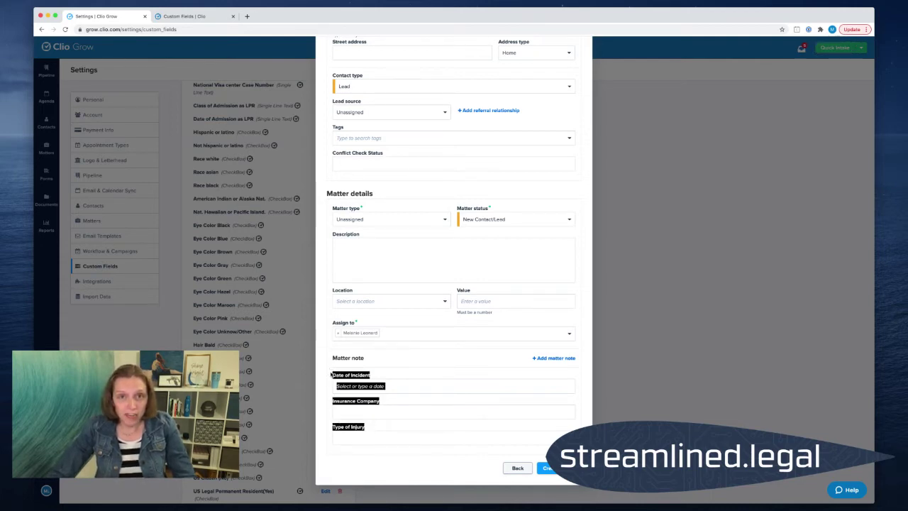
pyautogui.click(394, 401)
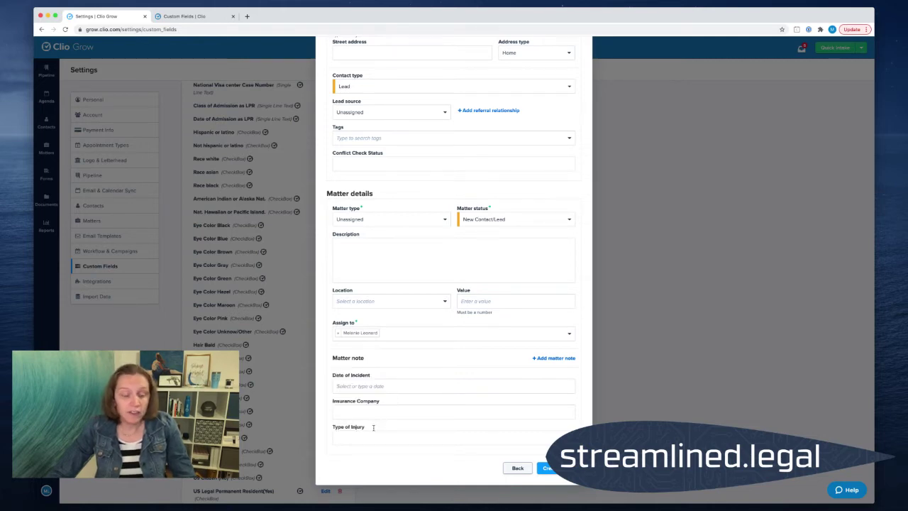
pyautogui.moveTo(373, 428); pyautogui.dragTo(330, 428)
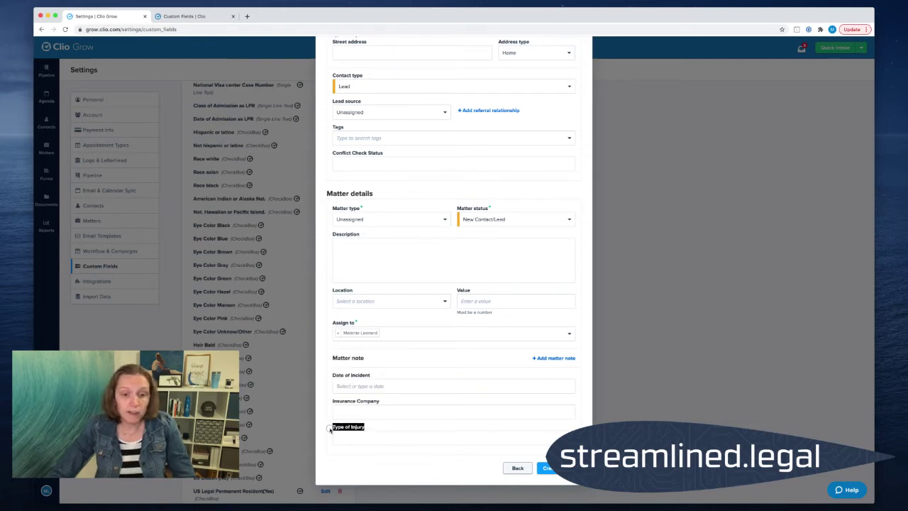
pyautogui.click(359, 377)
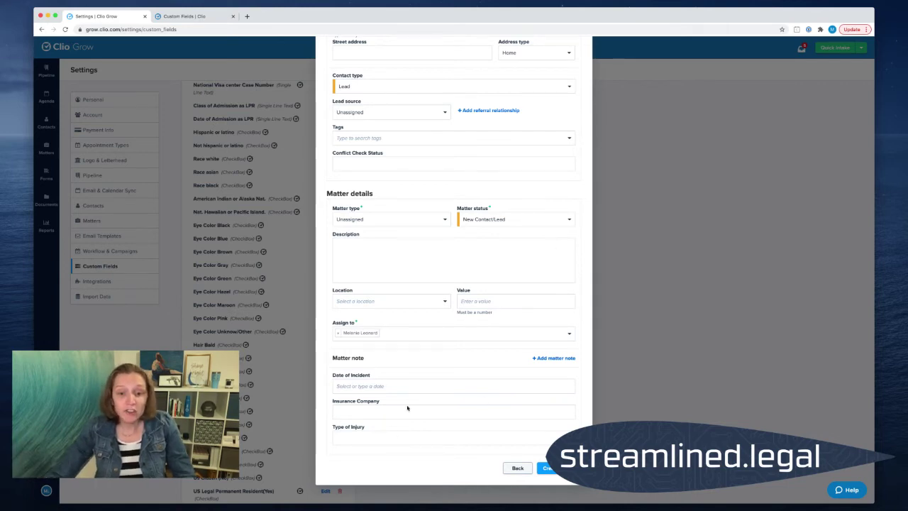
pyautogui.scroll(5, 513, 296)
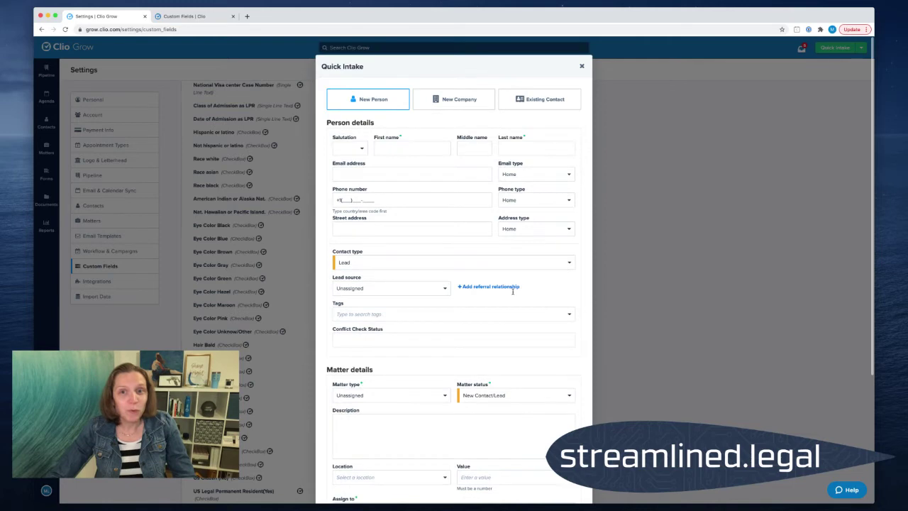
pyautogui.click(581, 65)
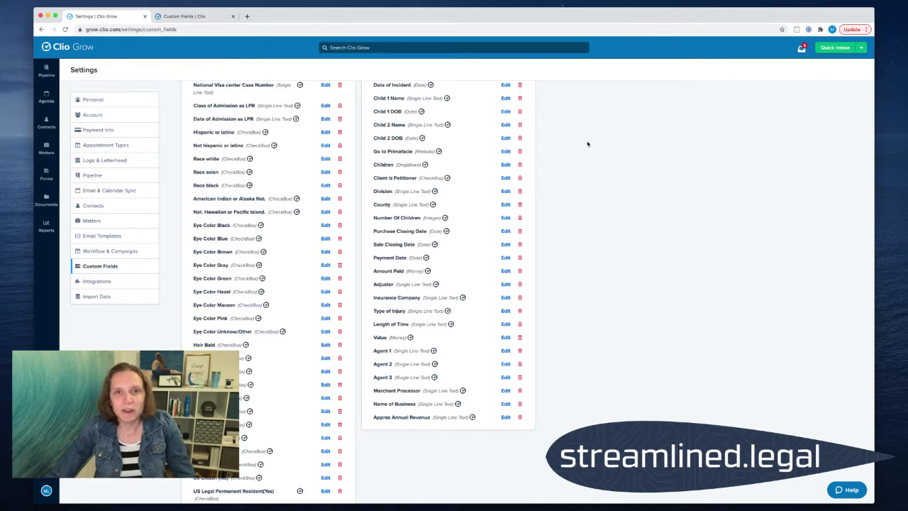
pyautogui.scroll(15, 588, 144)
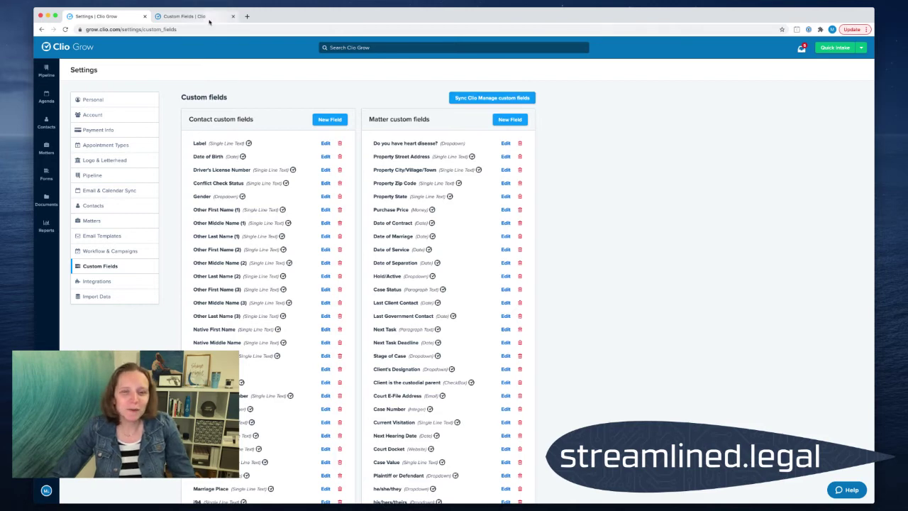
pyautogui.scroll(-10, 601, 263)
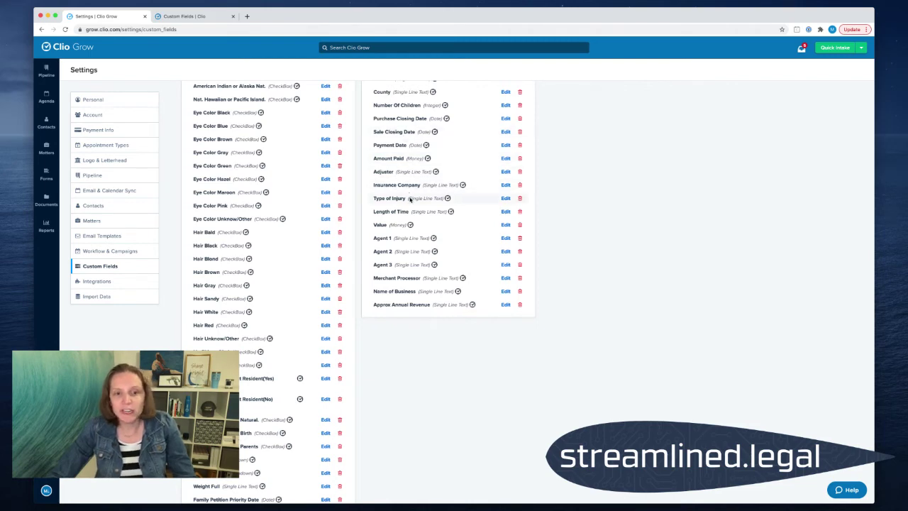
pyautogui.click(185, 19)
# On custom fields page 2, rename Date of Incident to 'A. Date of Incident' and save.
pyautogui.scroll(-4, 504, 275)
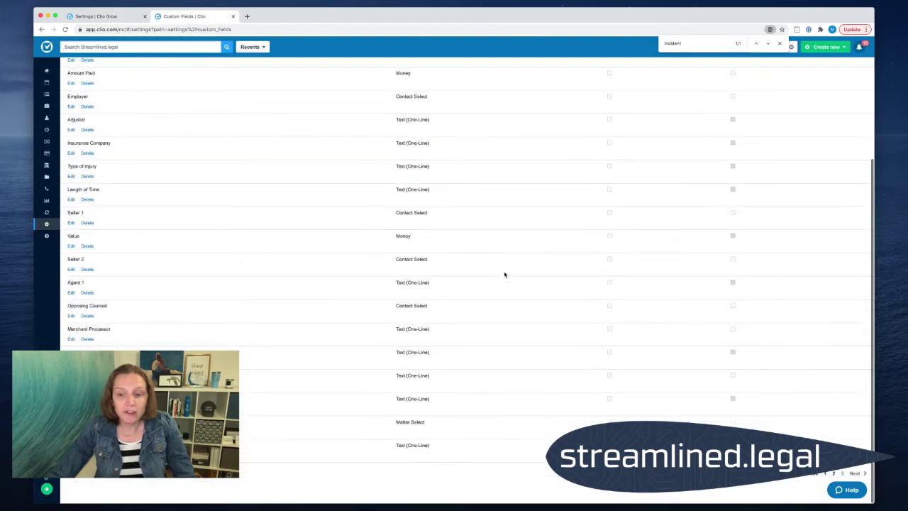
pyautogui.click(834, 474)
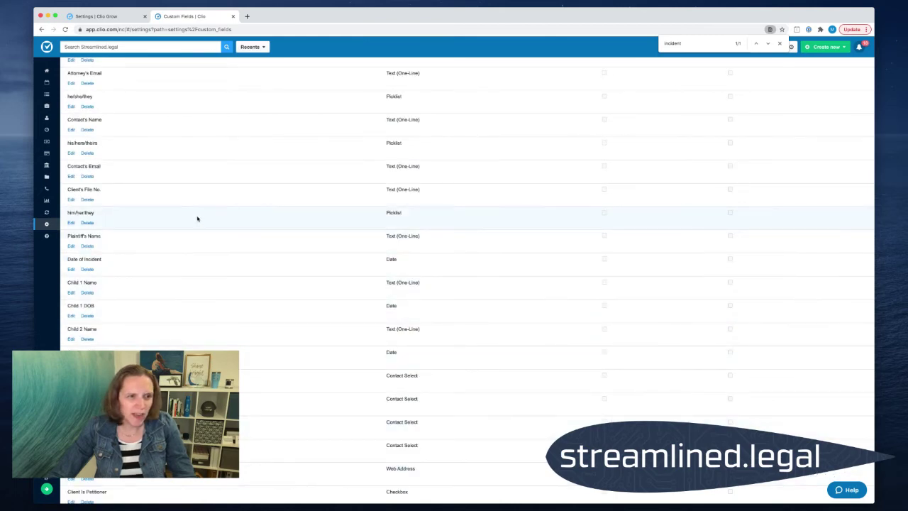
pyautogui.scroll(5, 197, 218)
pyautogui.scroll(-6, 198, 218)
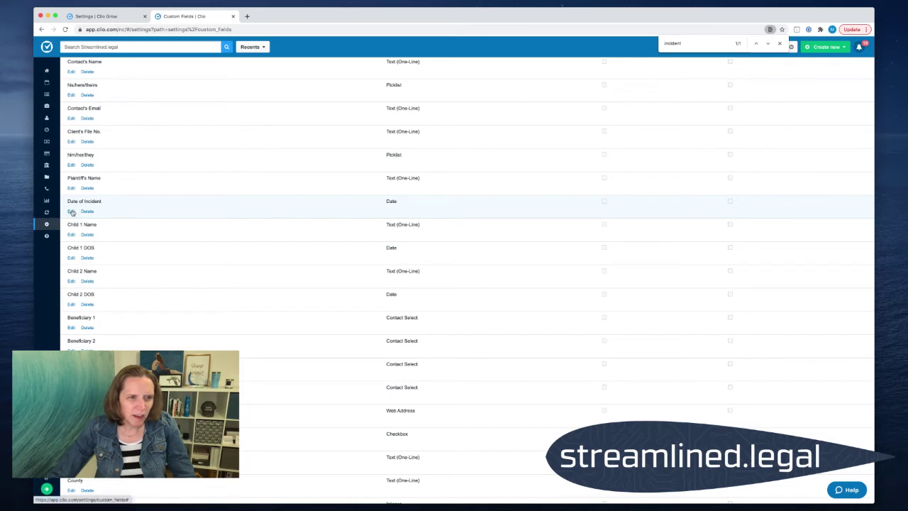
pyautogui.click(71, 211)
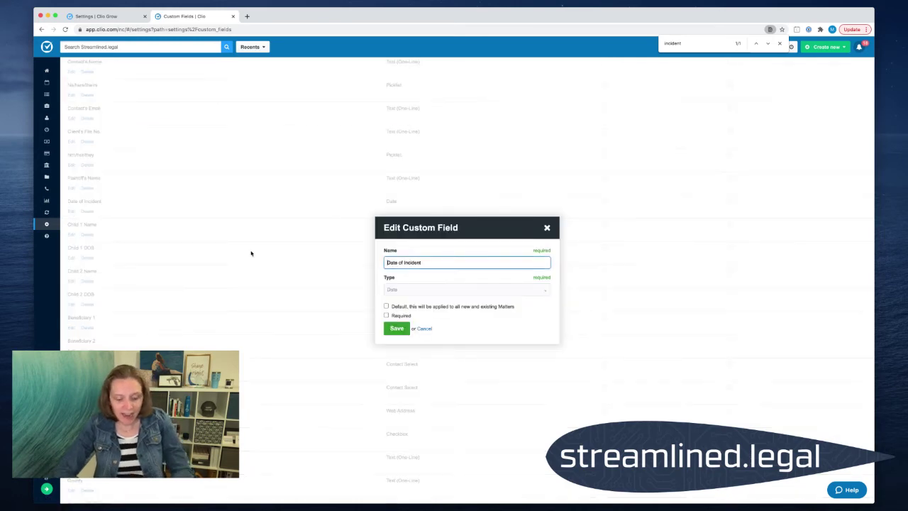
pyautogui.write('A.')
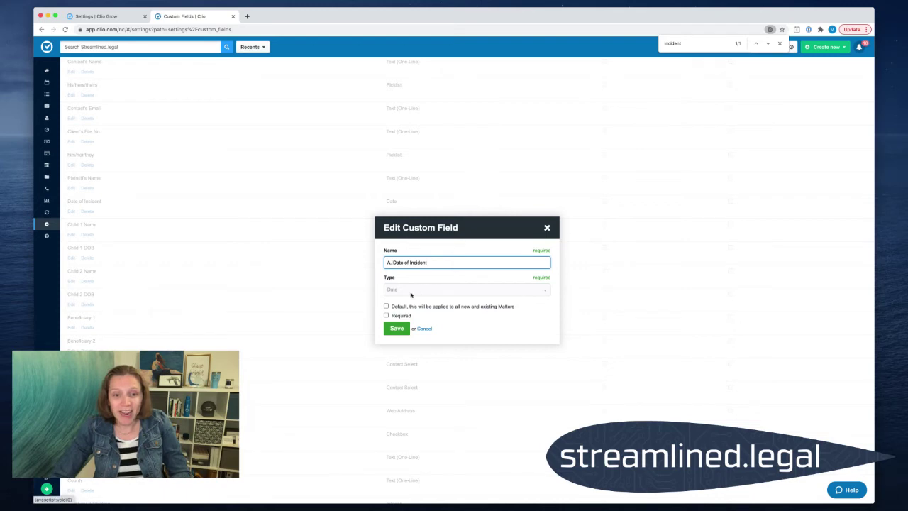
pyautogui.click(397, 329)
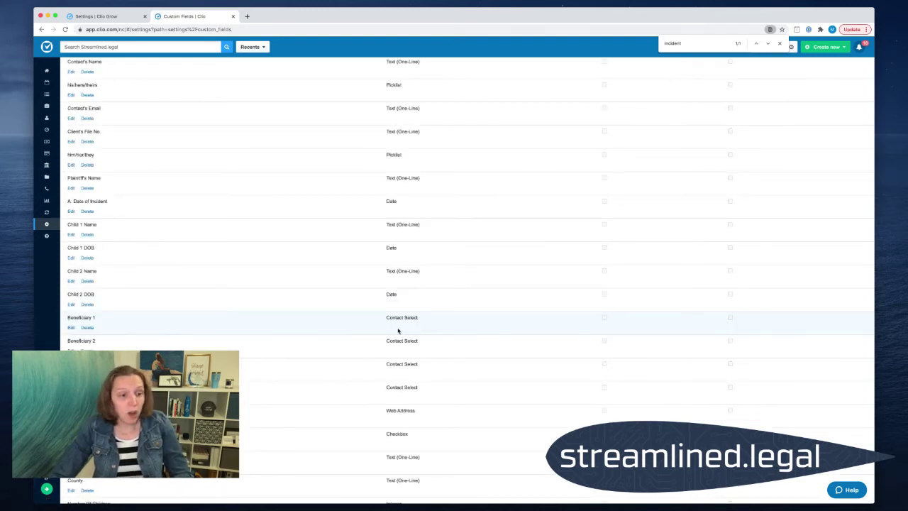
pyautogui.scroll(-3, 445, 322)
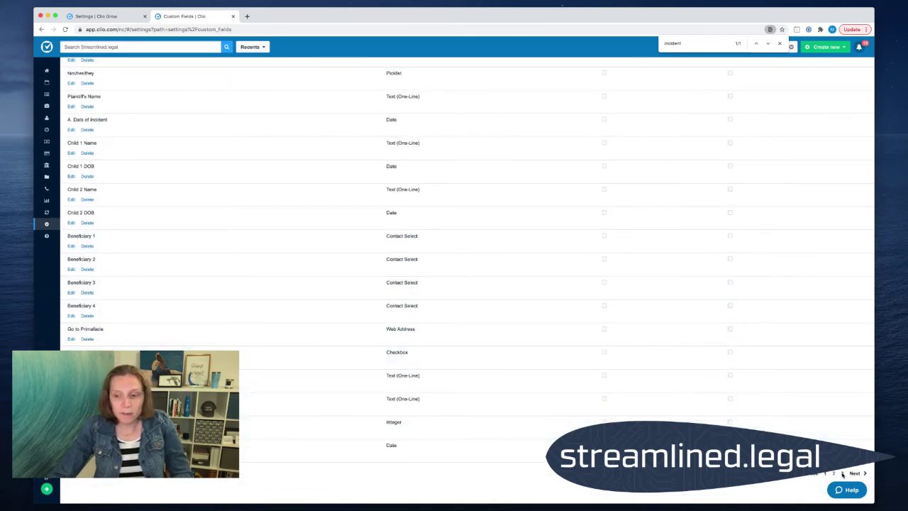
# Rename Type of Injury to 'B. Type of Injury' and save.
pyautogui.click(842, 473)
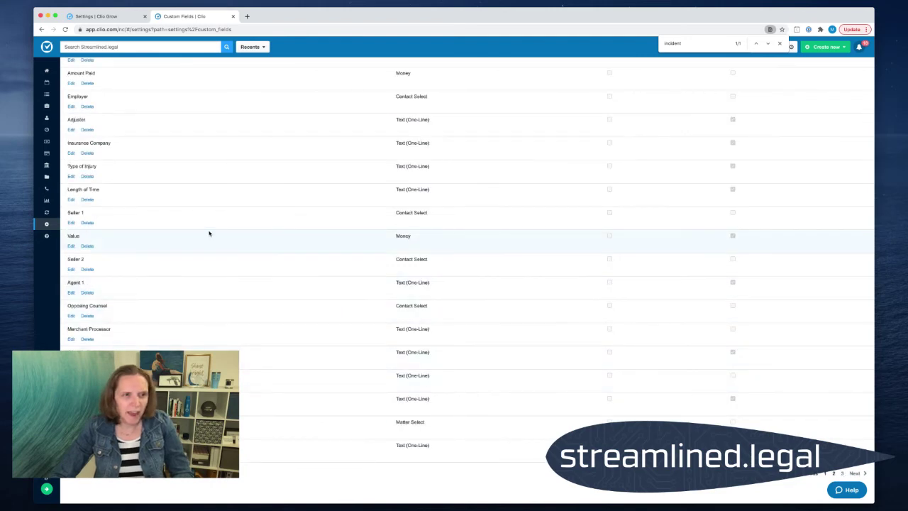
pyautogui.scroll(1, 210, 233)
pyautogui.click(73, 198)
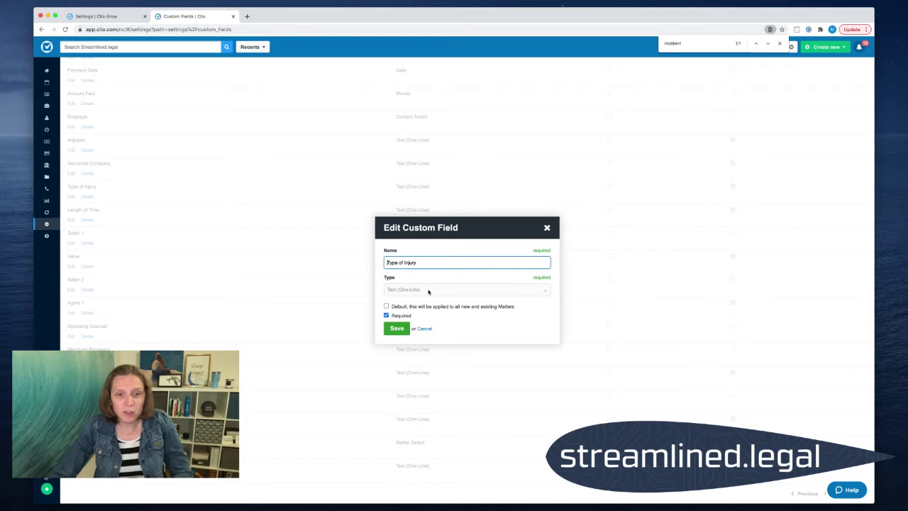
pyautogui.write('B.')
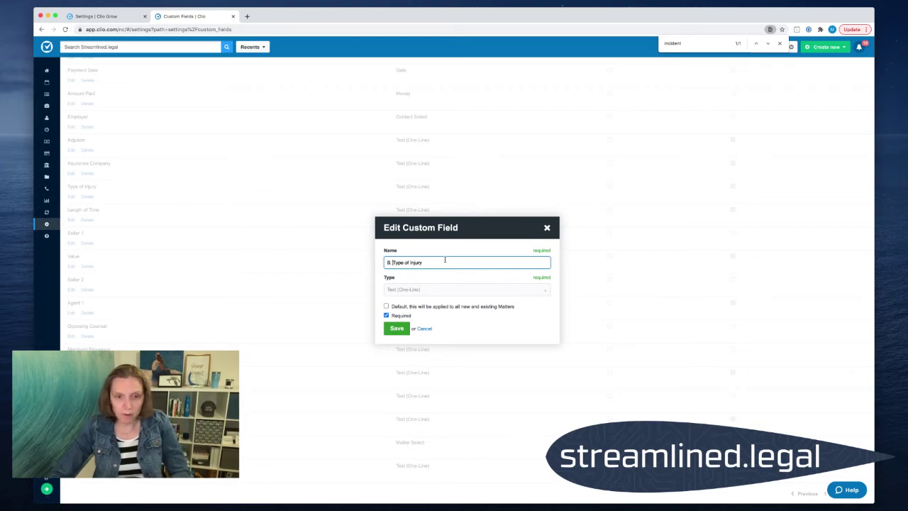
pyautogui.click(397, 327)
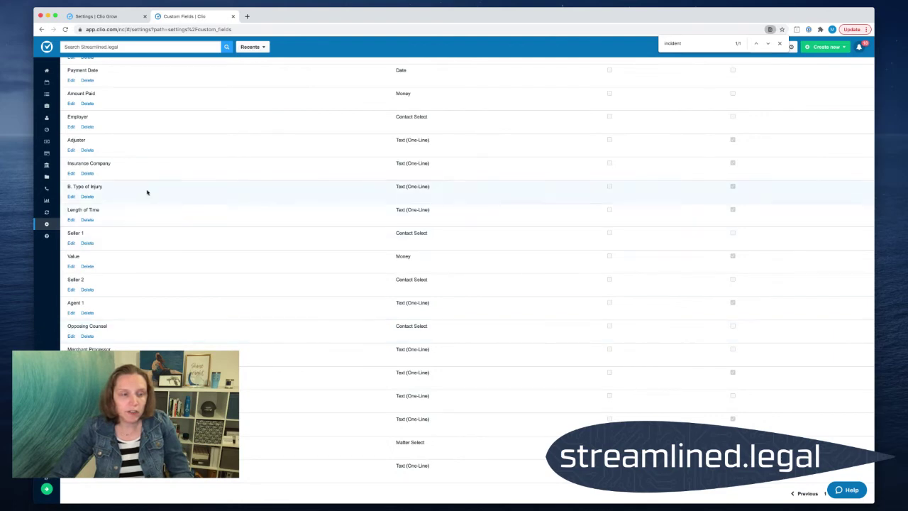
# Rename Insurance Company to 'C. Insurance Company' and save.
pyautogui.click(72, 174)
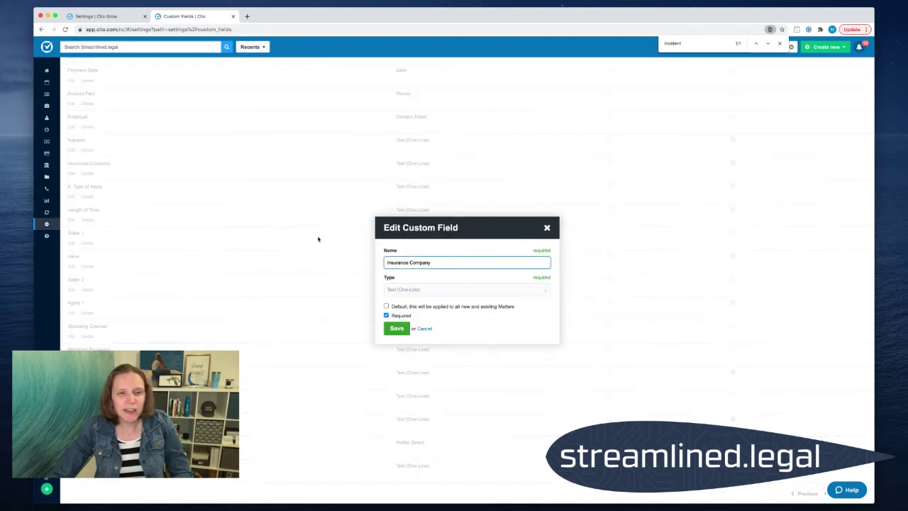
pyautogui.press('super+Left')
pyautogui.write('C.')
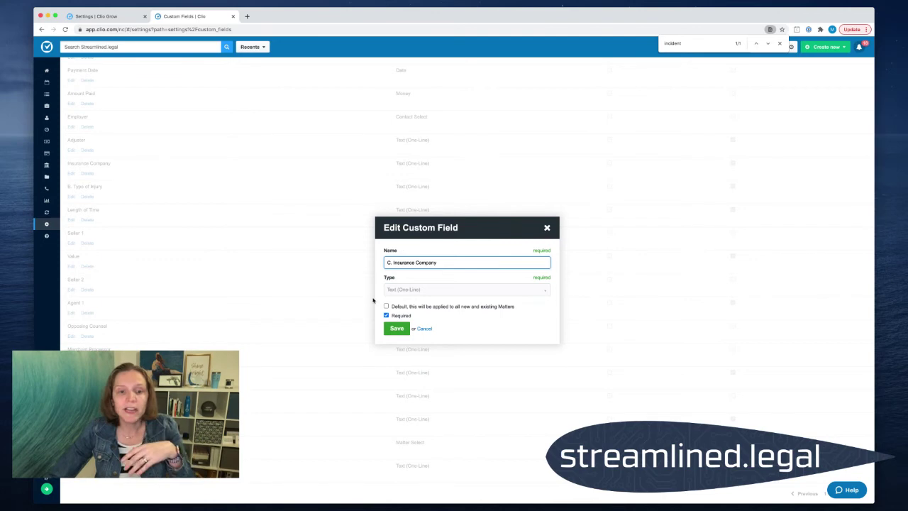
pyautogui.click(396, 328)
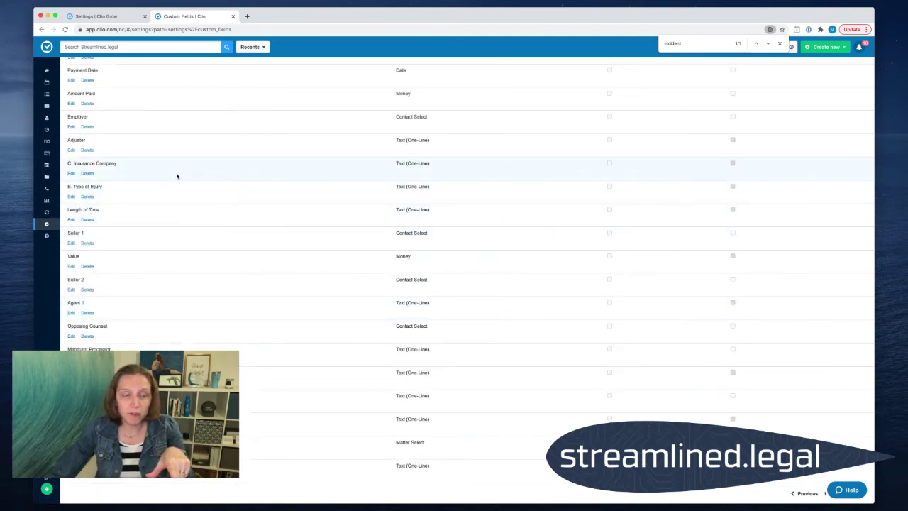
# Sync the Clio Manage custom fields into Clio Grow and review the renamed fields.
pyautogui.click(124, 17)
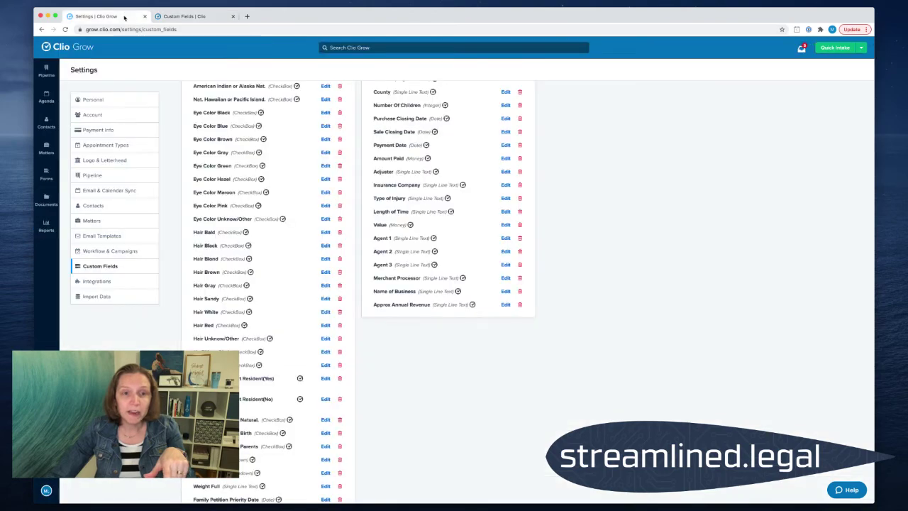
pyautogui.scroll(15, 602, 164)
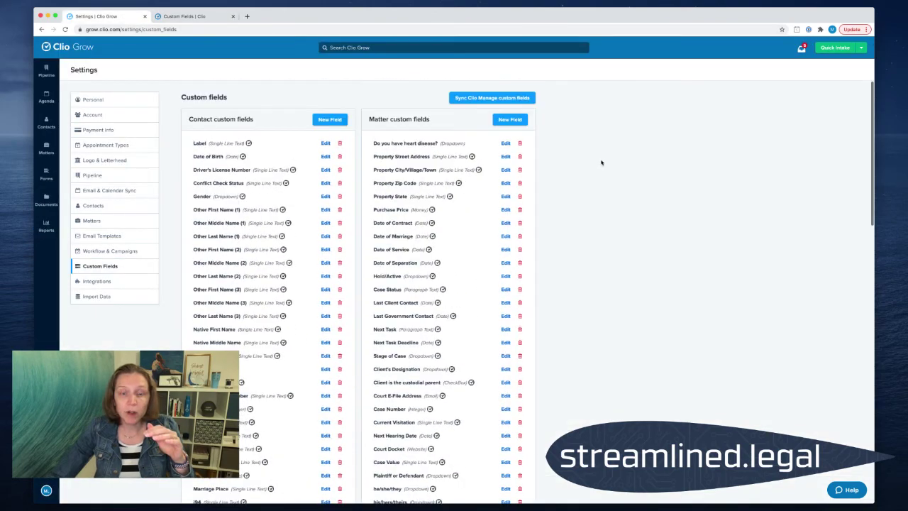
pyautogui.click(495, 98)
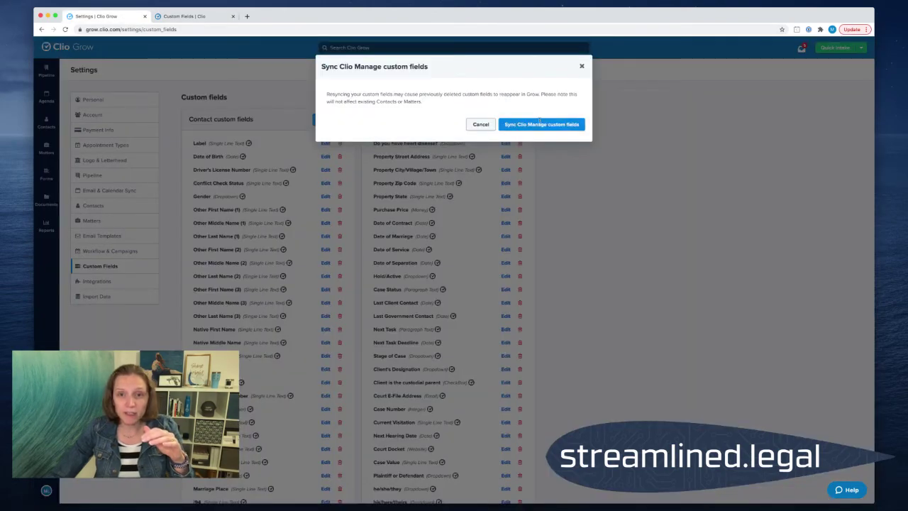
pyautogui.click(540, 125)
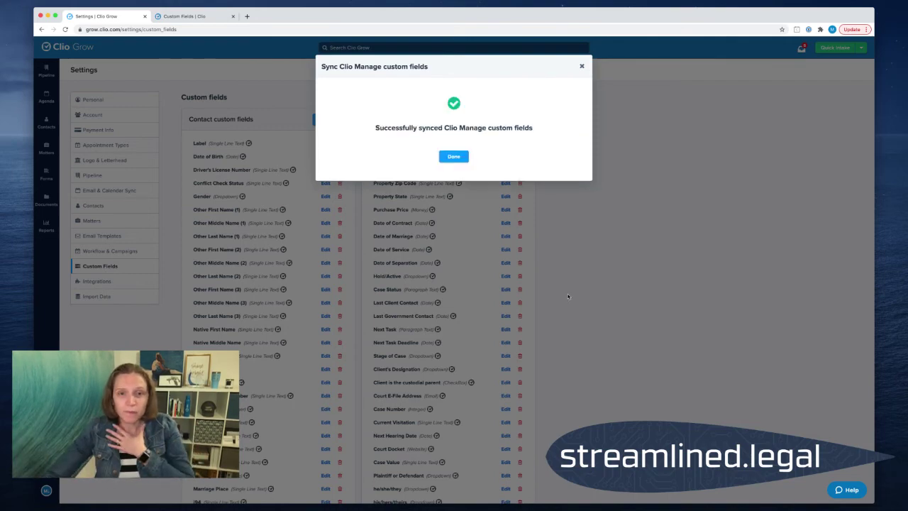
pyautogui.click(454, 156)
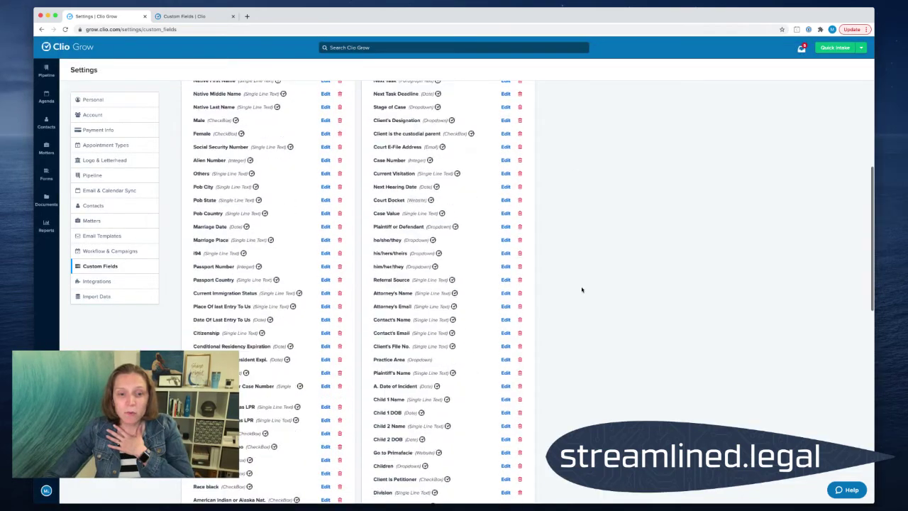
pyautogui.scroll(-5, 581, 289)
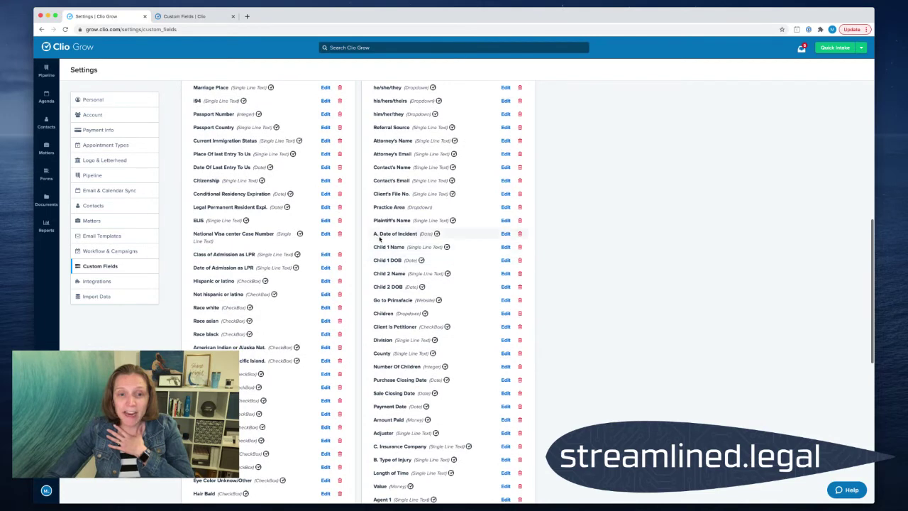
pyautogui.scroll(-6, 383, 248)
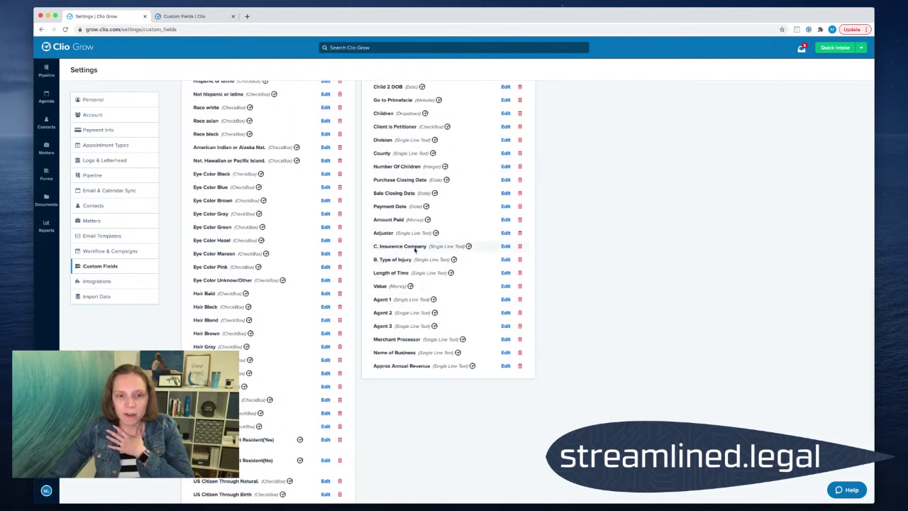
pyautogui.click(838, 48)
# Scroll the Quick Intake form to verify A. Date of Incident, B. Type of Injury, C. Insurance Company.
pyautogui.scroll(-5, 547, 311)
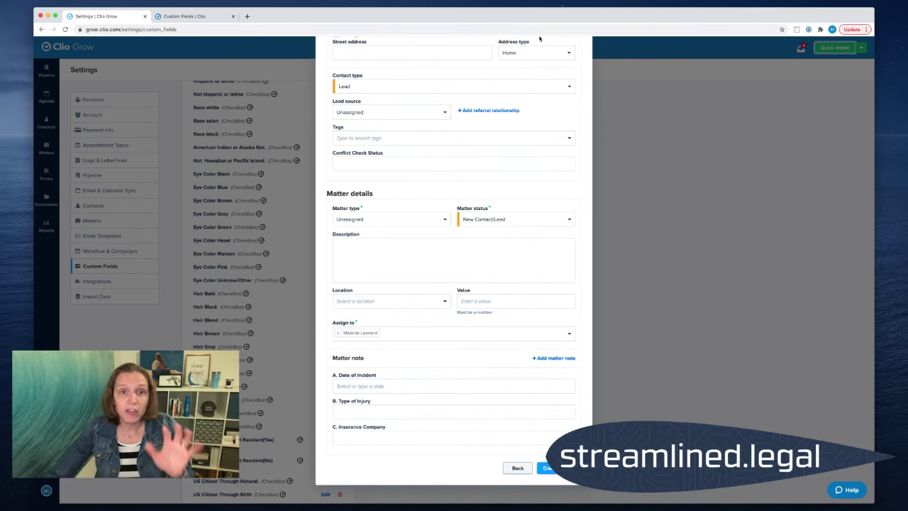
pyautogui.scroll(5, 426, 205)
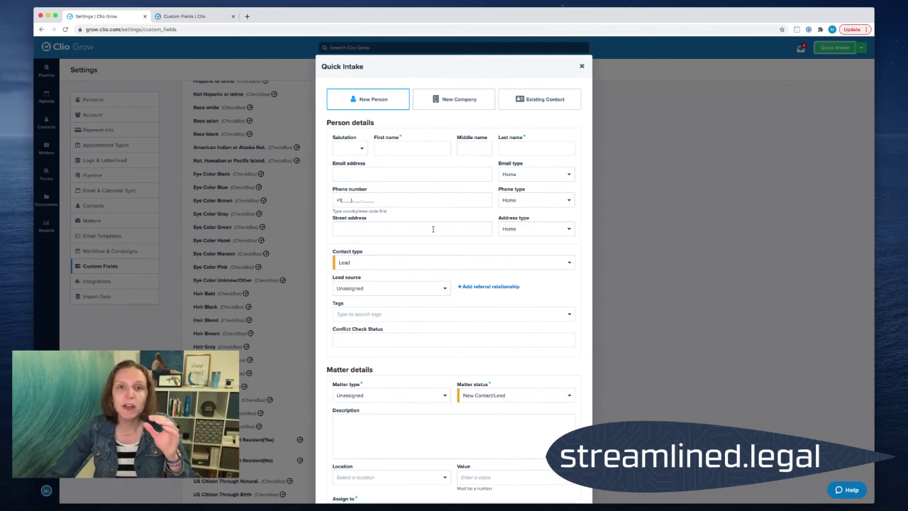
pyautogui.scroll(-5, 438, 315)
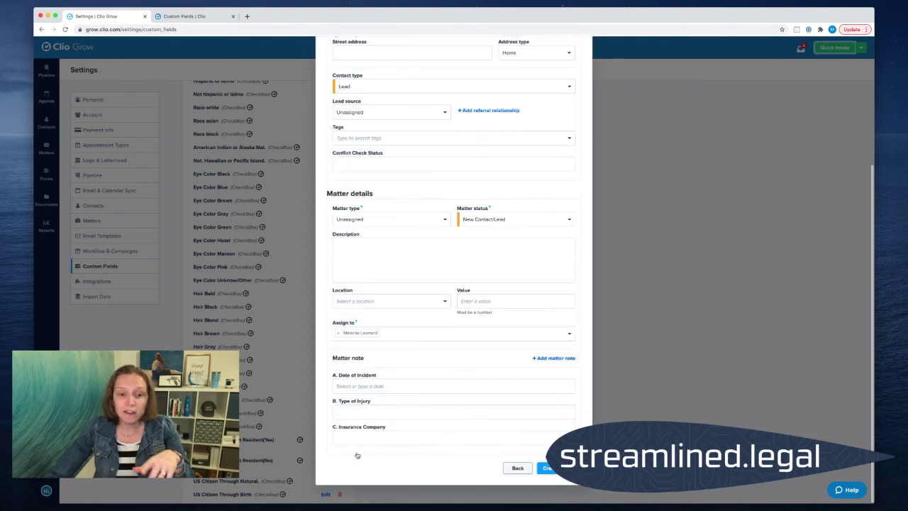